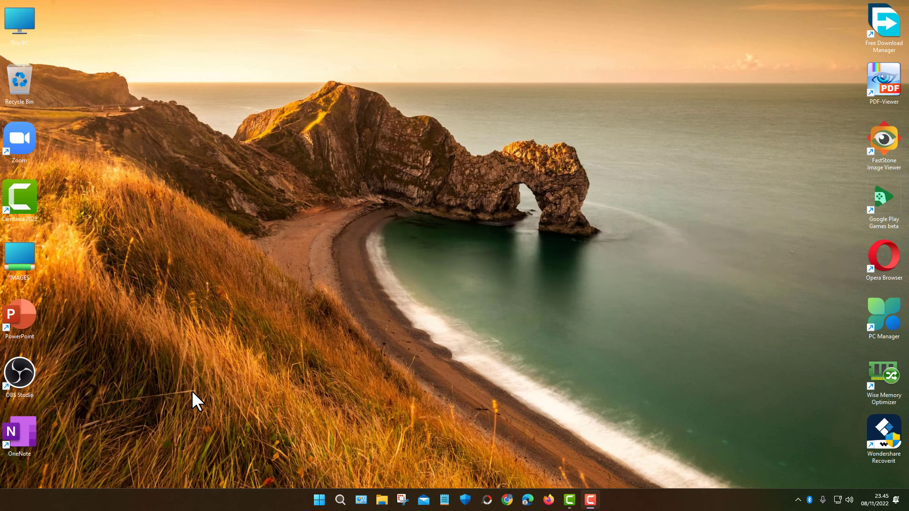
Step: Open Task Manager from the desktop
right_click(320, 503)
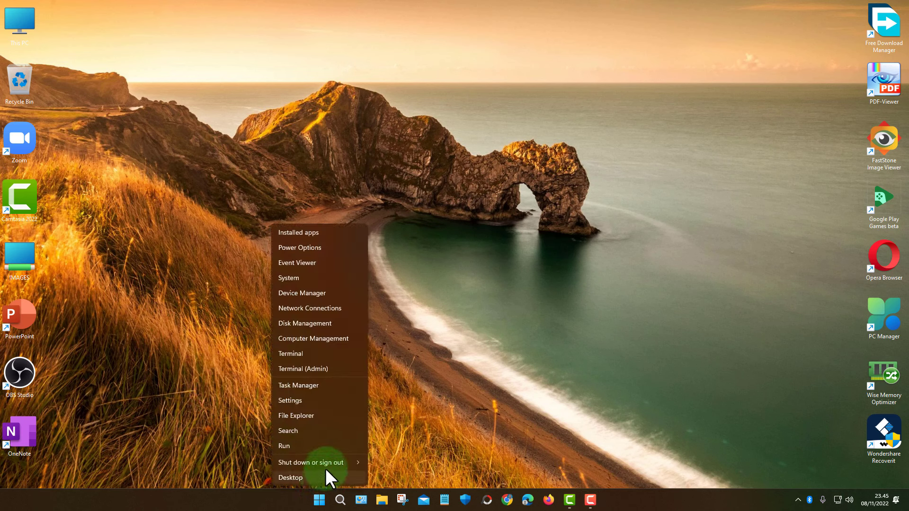
click(337, 389)
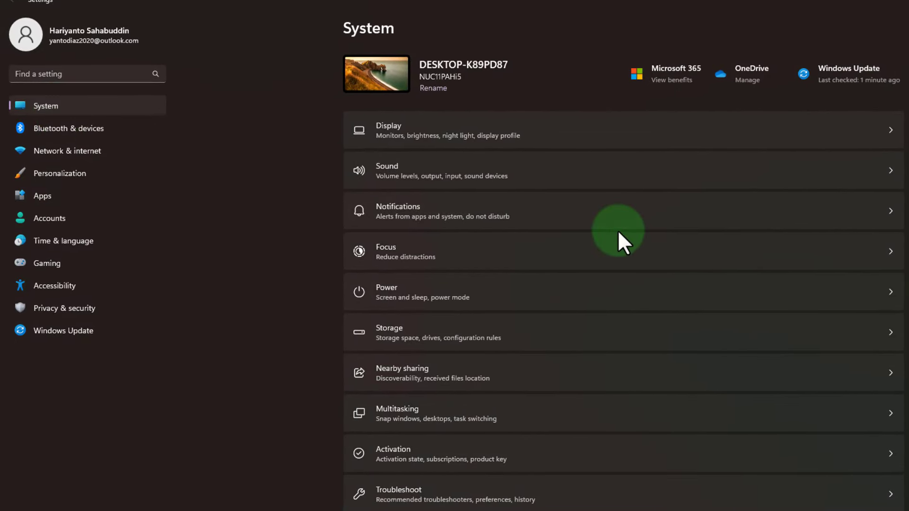
Step: Open the system notification settings and expand the additional settings below the list of apps and other senders
scroll(617, 230, down, 1)
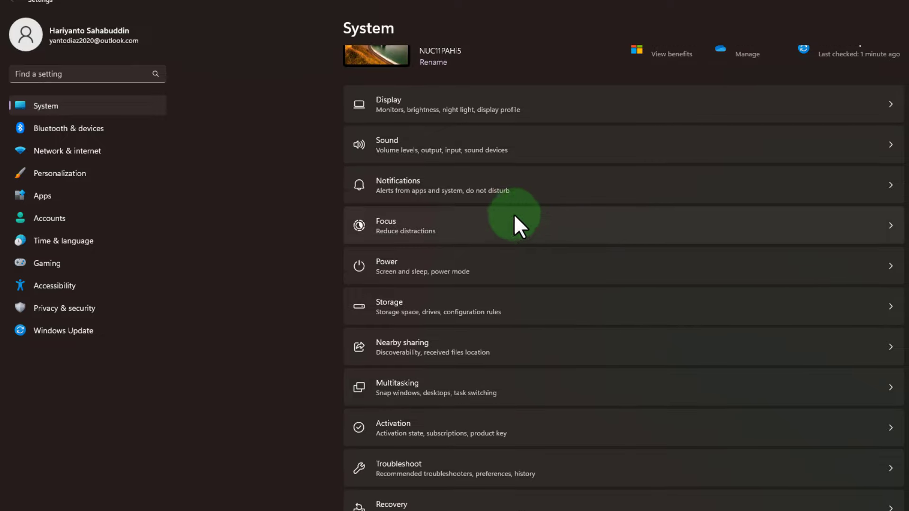
click(468, 191)
scroll(513, 232, down, 5)
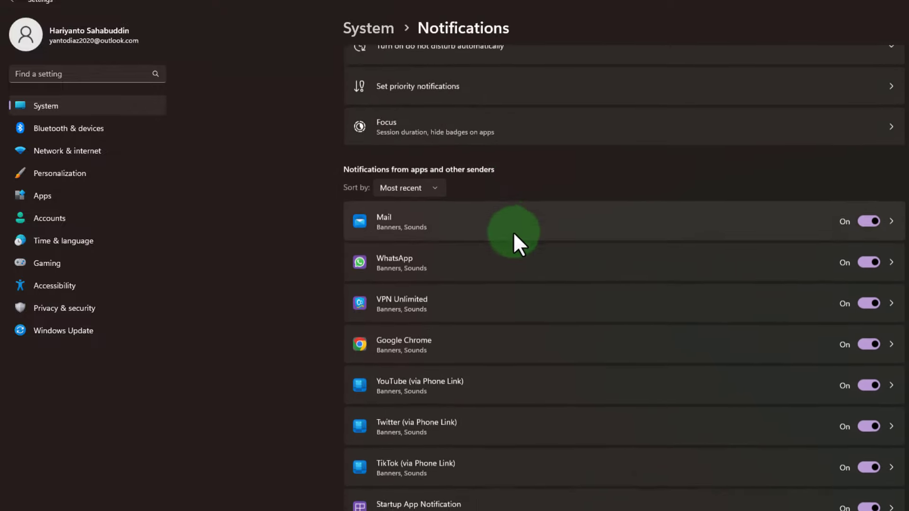
scroll(514, 233, down, 10)
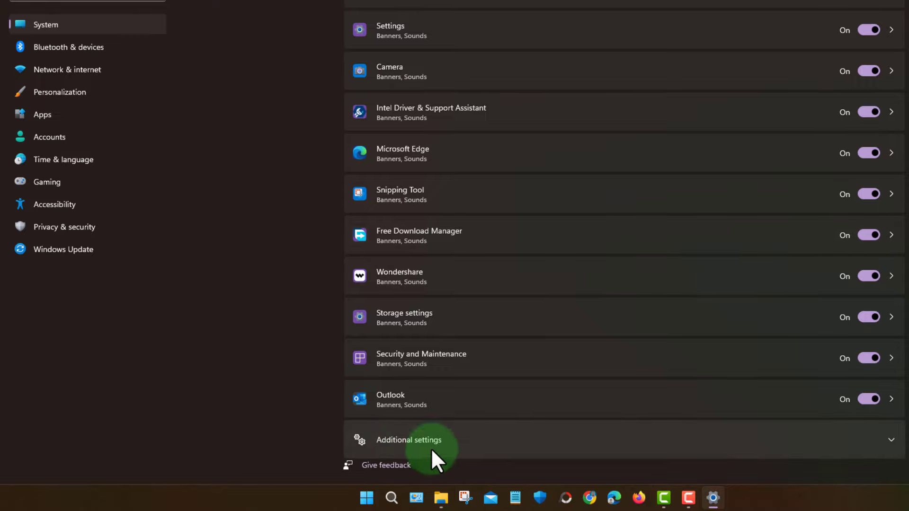
click(429, 442)
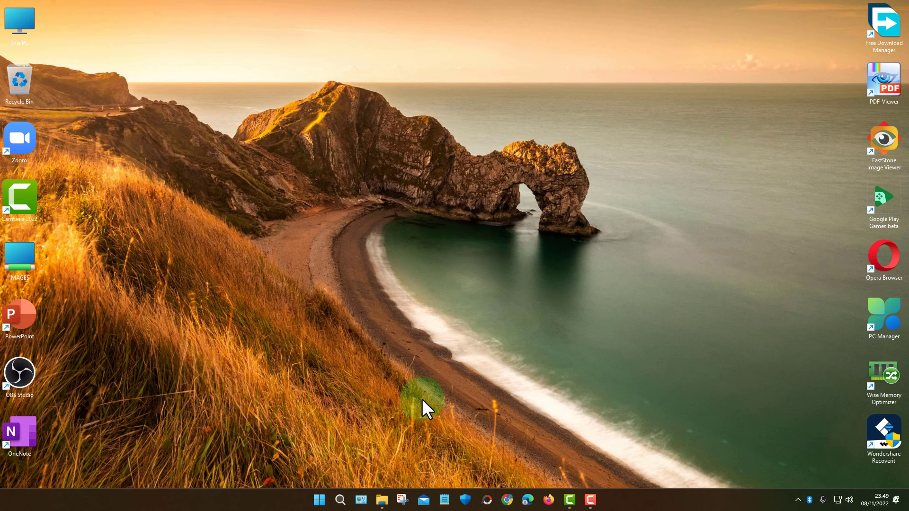
Step: Search Windows for "service" and open the Services console
click(340, 500)
text(ser)
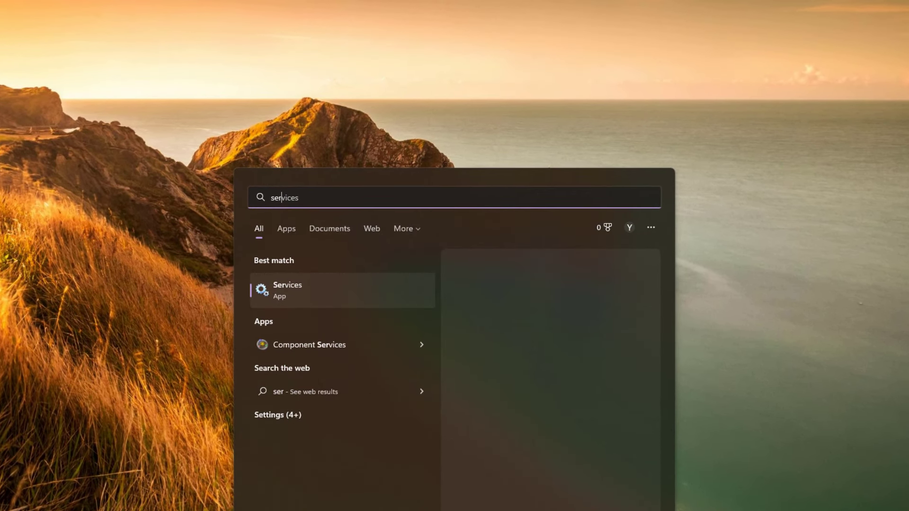
text(vice)
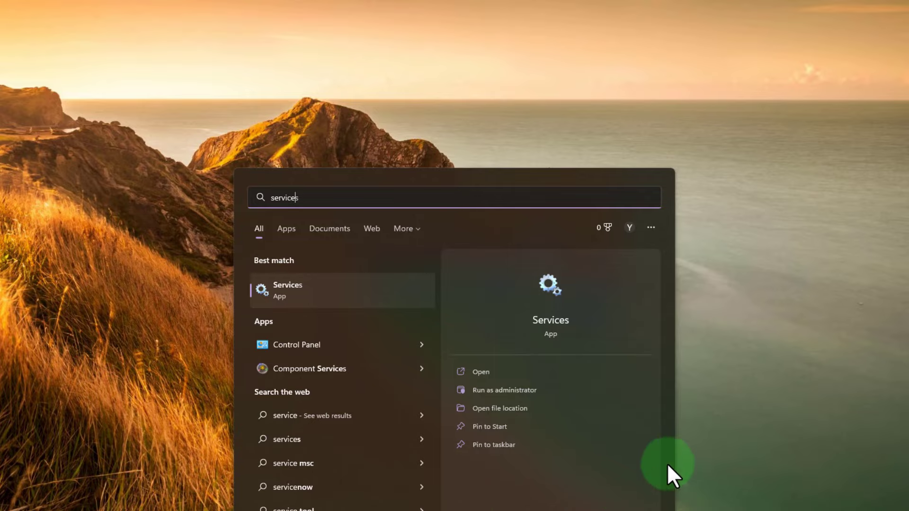
key(Return)
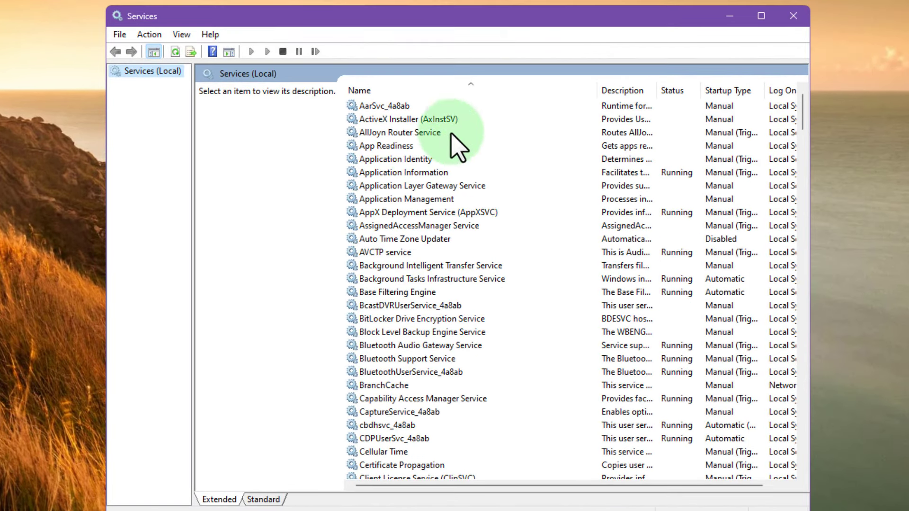
Step: Find the SysMain service in the services list and open its properties
click(428, 174)
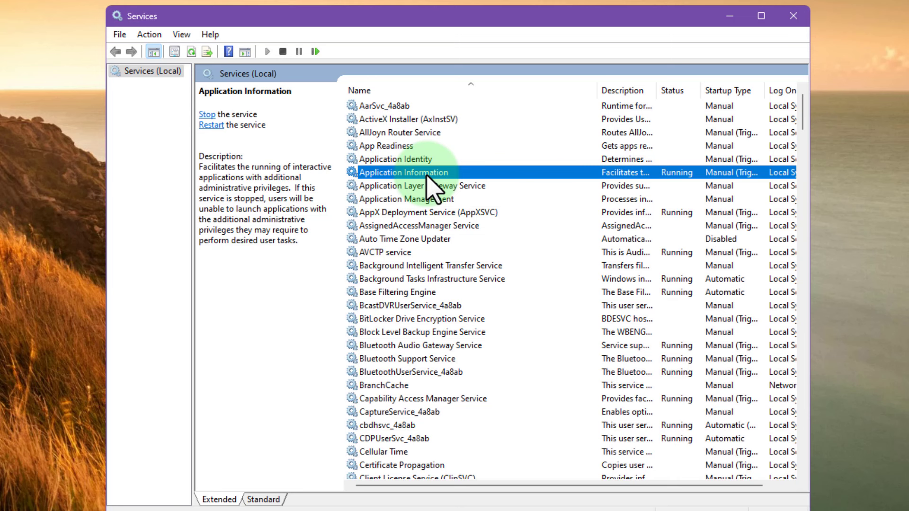
key(s)
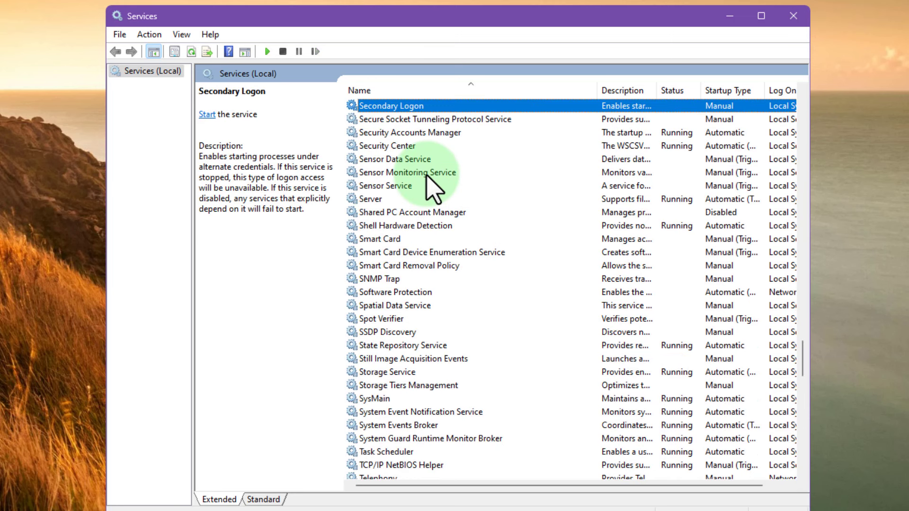
scroll(429, 237, down, 1)
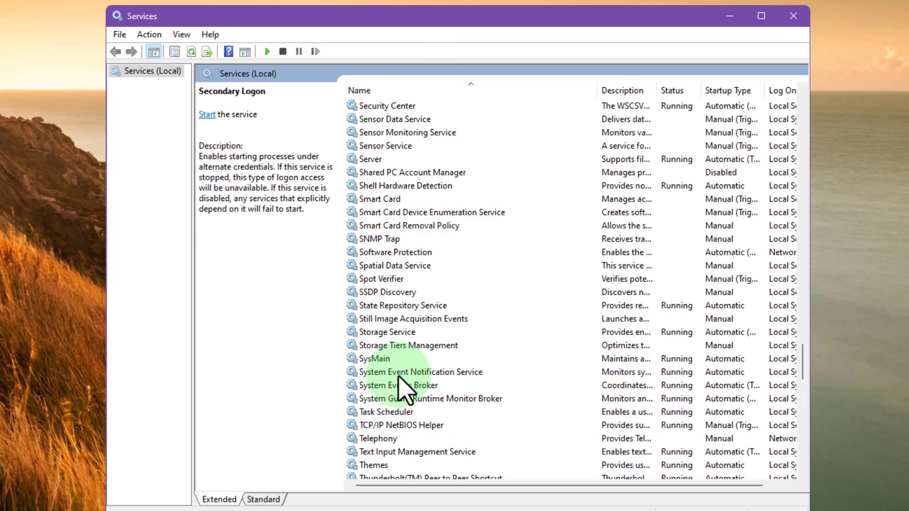
click(392, 359)
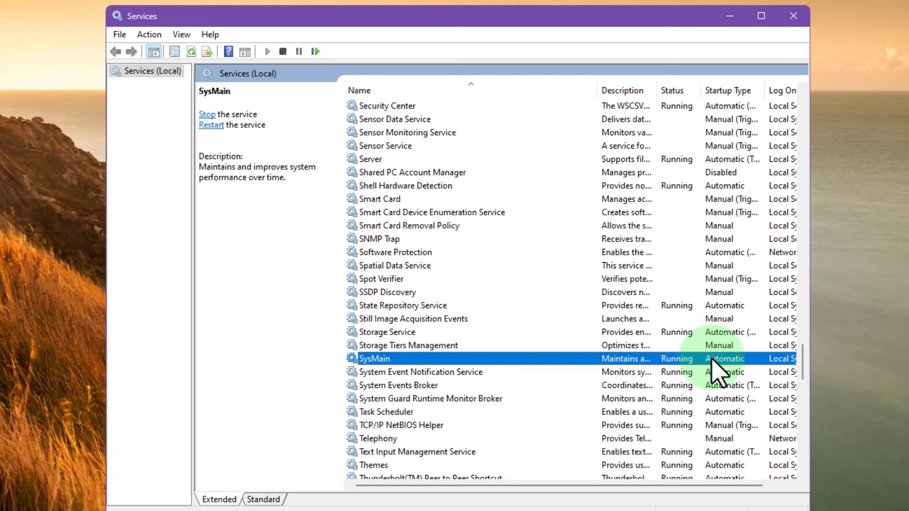
double_click(524, 360)
Step: Try the Disabled and Manual startup types for the SysMain service
click(575, 258)
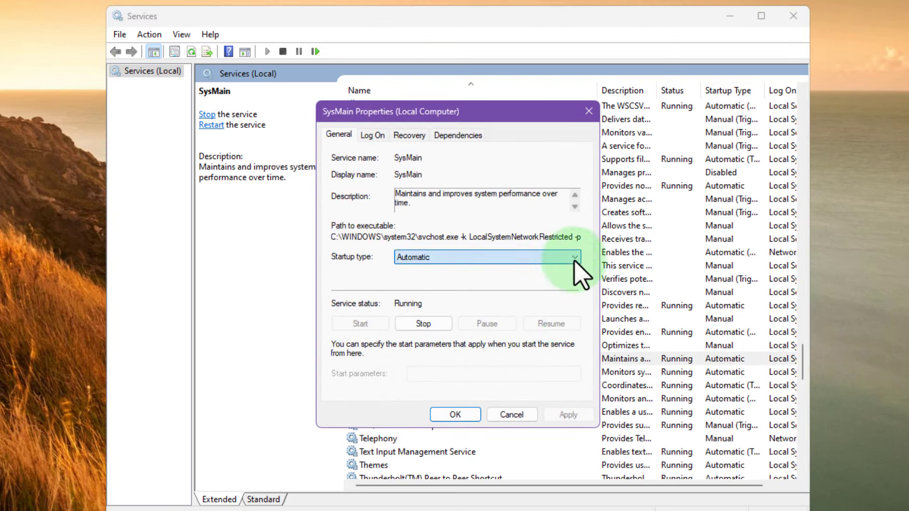
click(520, 298)
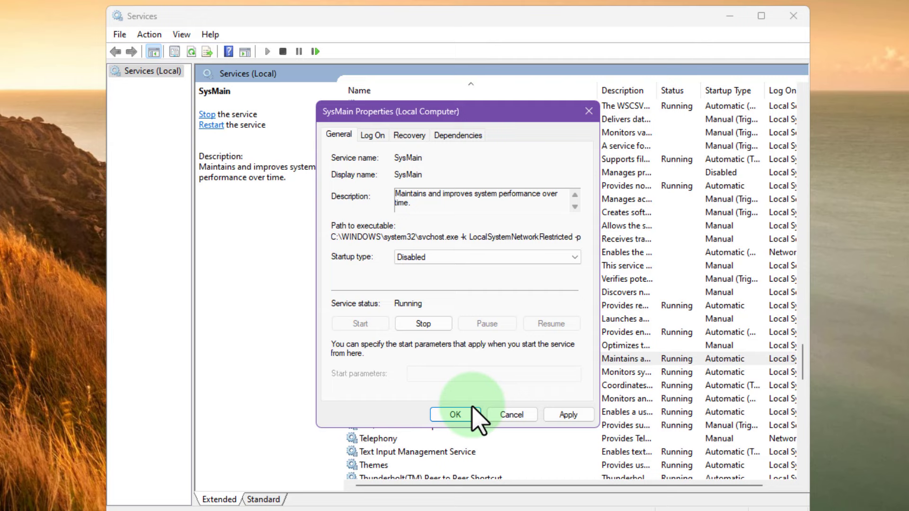
click(566, 258)
click(510, 289)
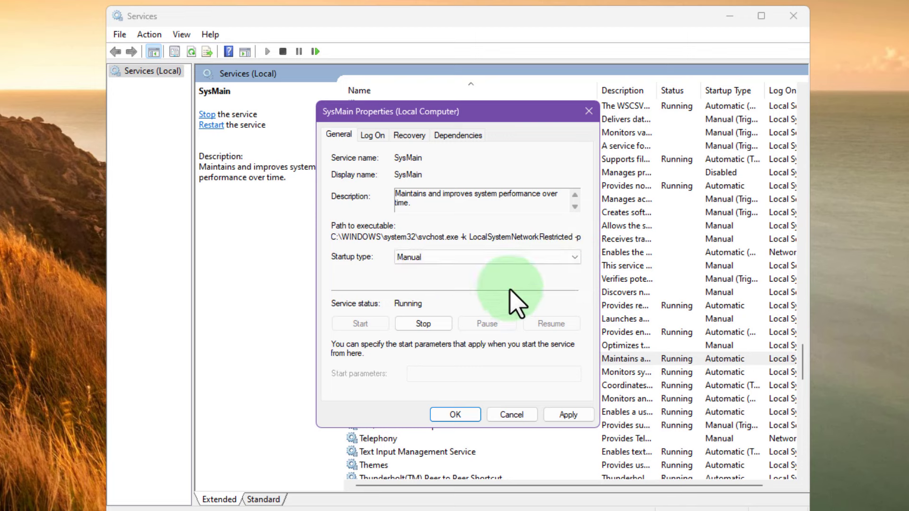
Step: Set the SysMain startup type to Disabled, apply the change and close its properties
click(539, 258)
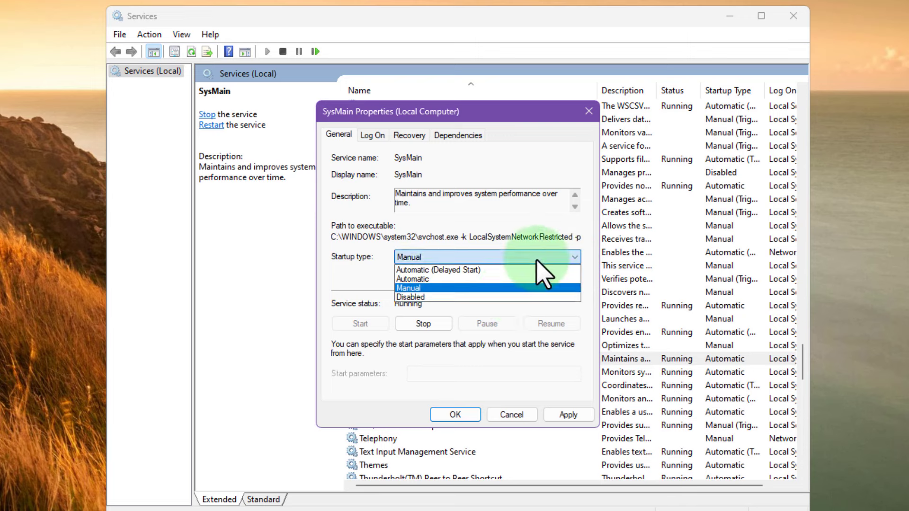
click(477, 298)
click(568, 415)
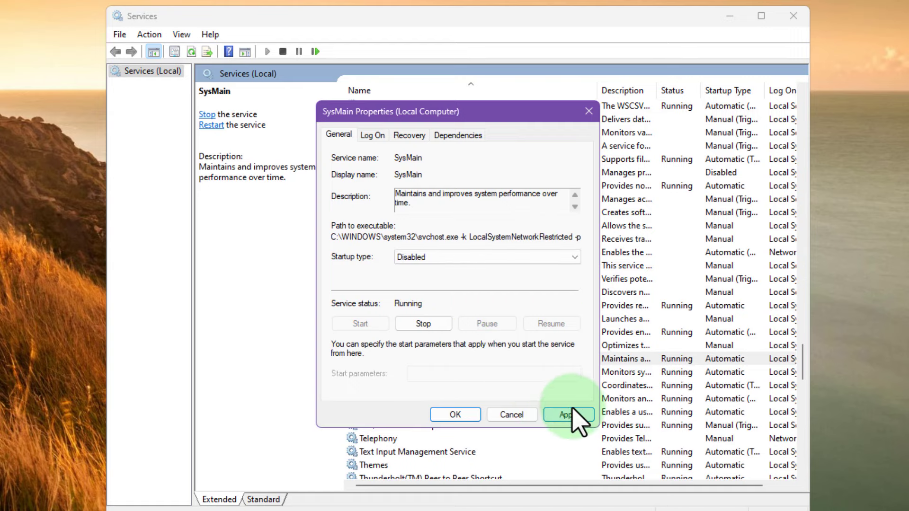
click(456, 414)
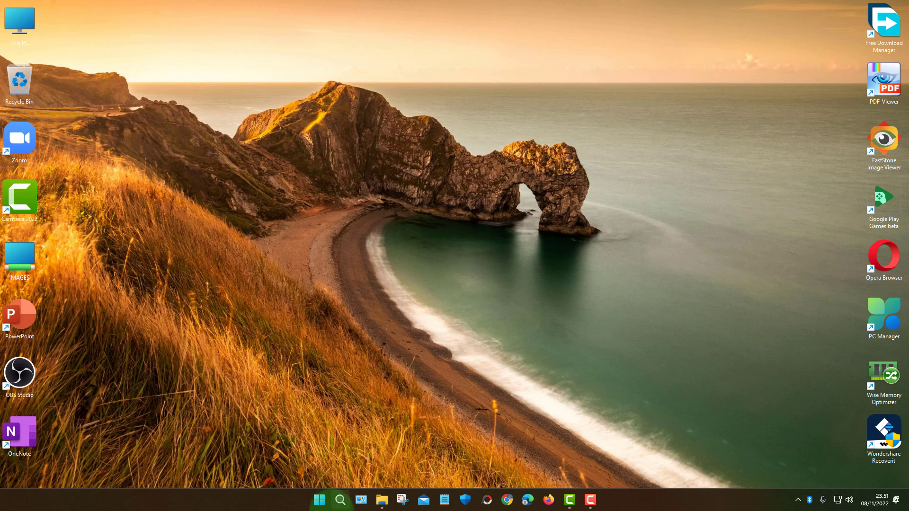
Step: Reopen the Services console to view the Startup Type column, and close it again
click(340, 501)
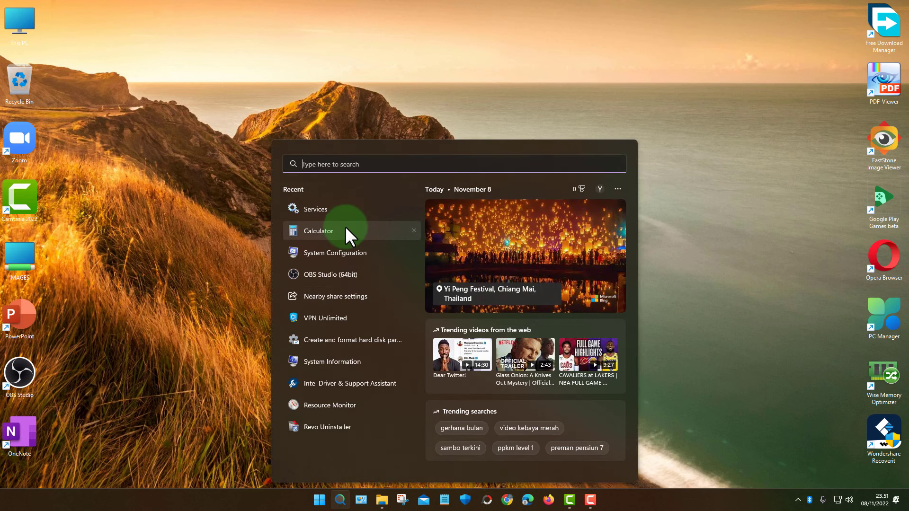
click(350, 206)
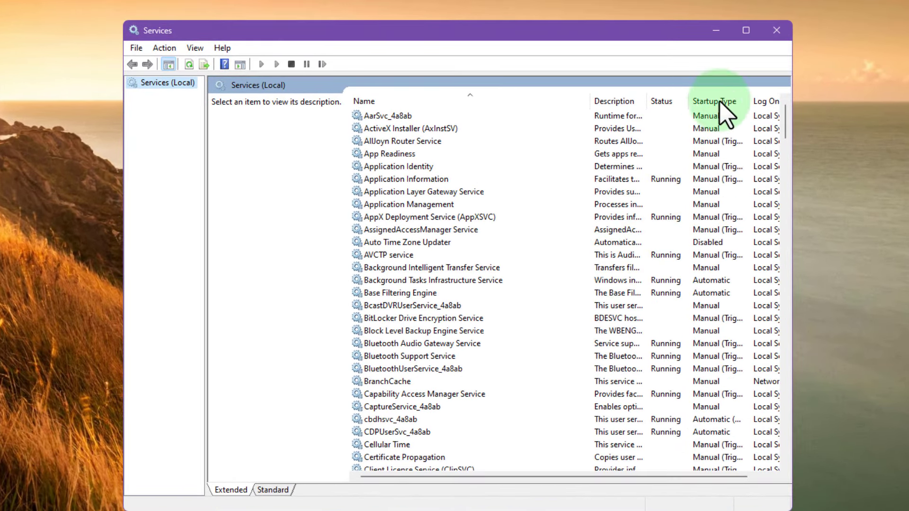
click(780, 32)
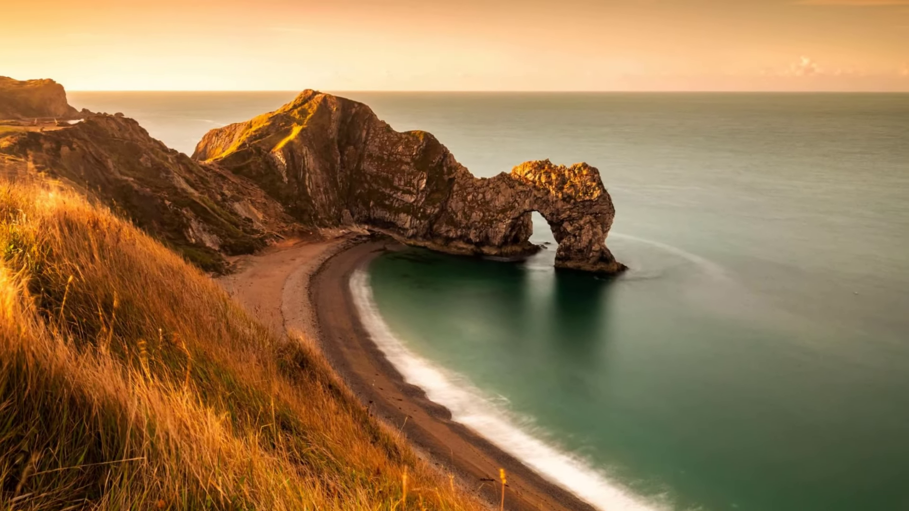
Step: Open System Configuration and hide all Microsoft services in its list of services
click(339, 504)
text(system Configuration)
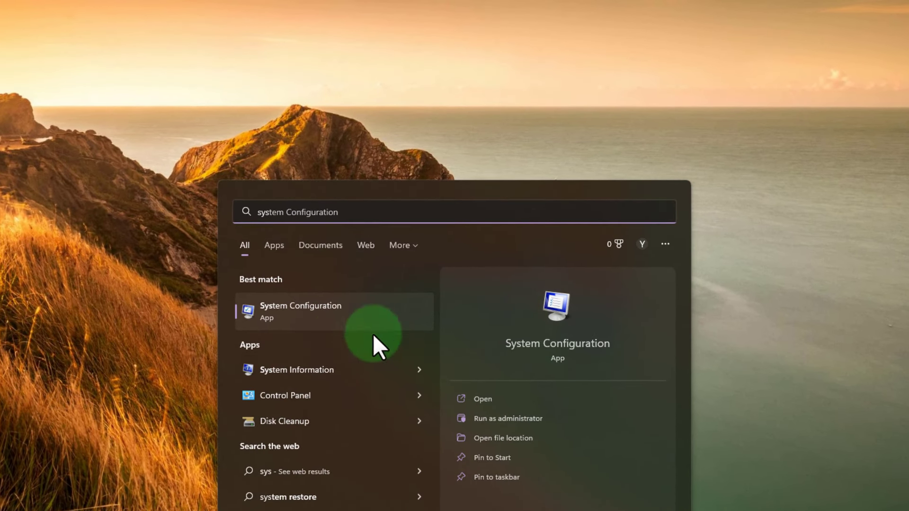
click(595, 331)
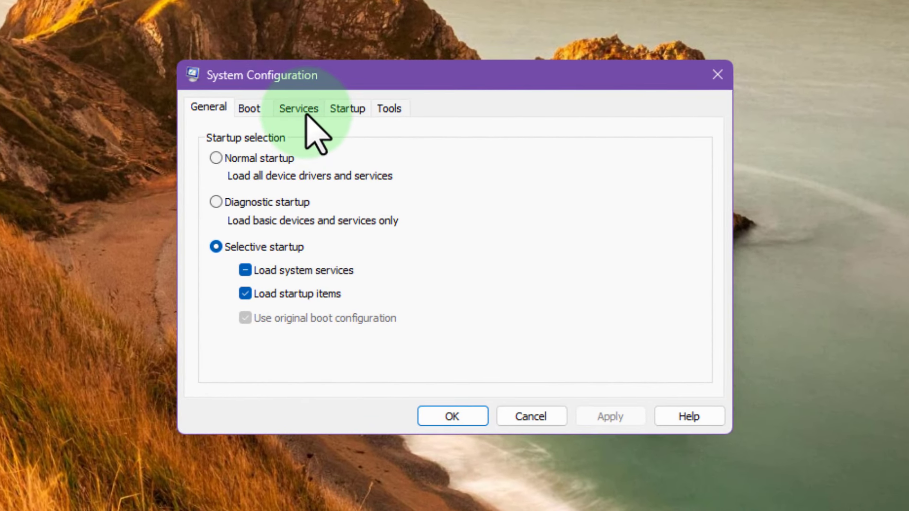
click(307, 119)
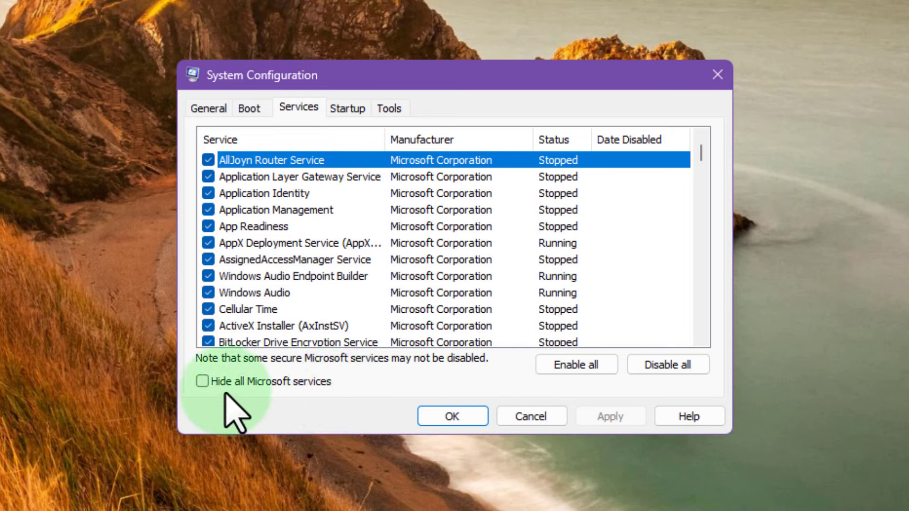
click(202, 382)
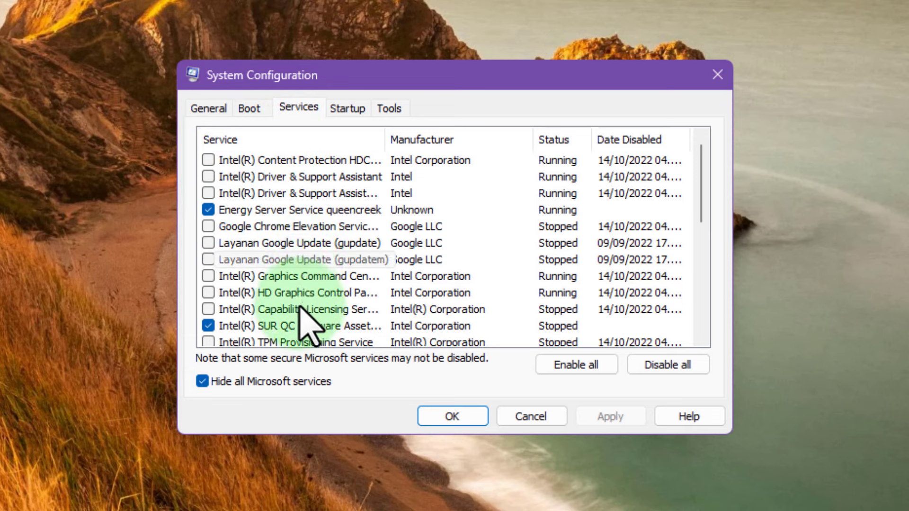
Step: Disable the Mozilla Maintenance Service, apply the change, and close System Configuration and its restart prompt without restarting
scroll(301, 322, down, 5)
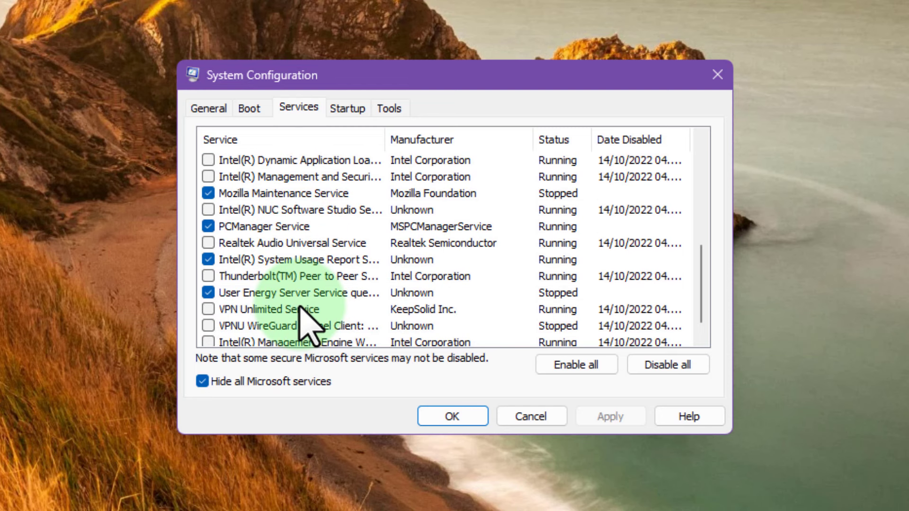
scroll(301, 322, down, 1)
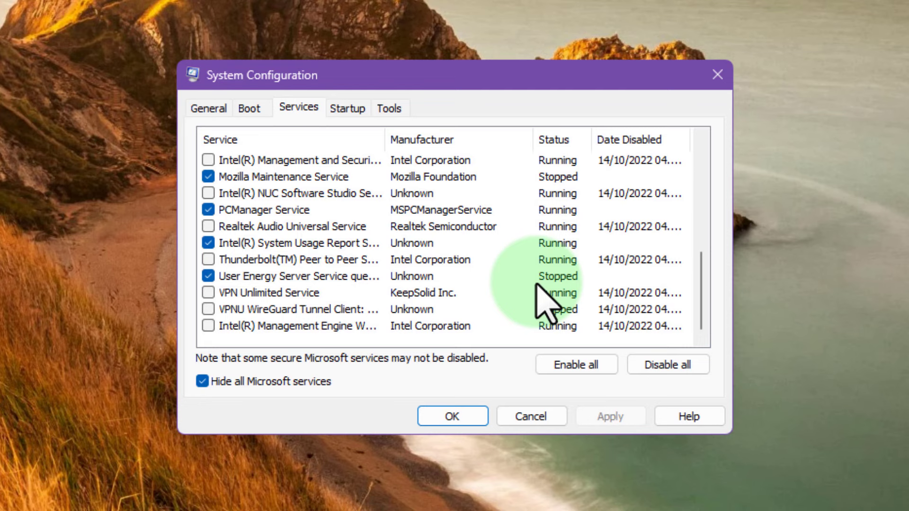
scroll(352, 227, up, 3)
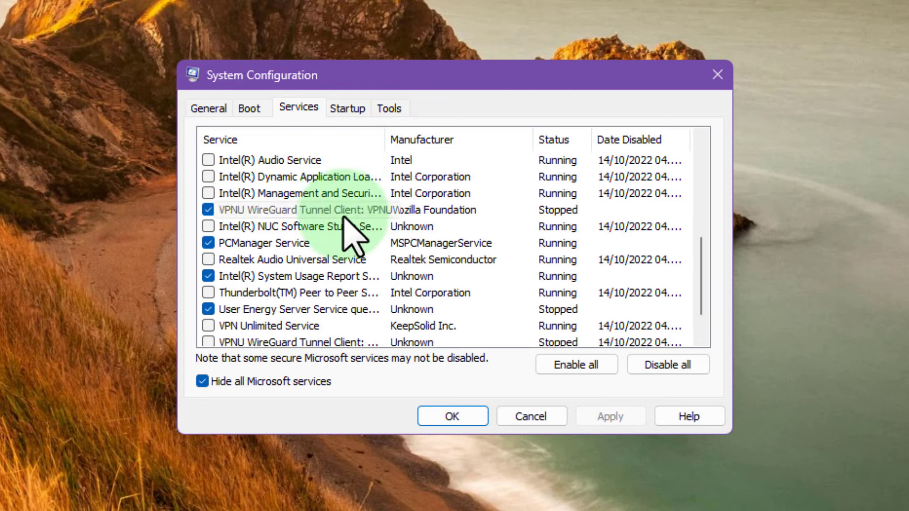
scroll(344, 216, up, 3)
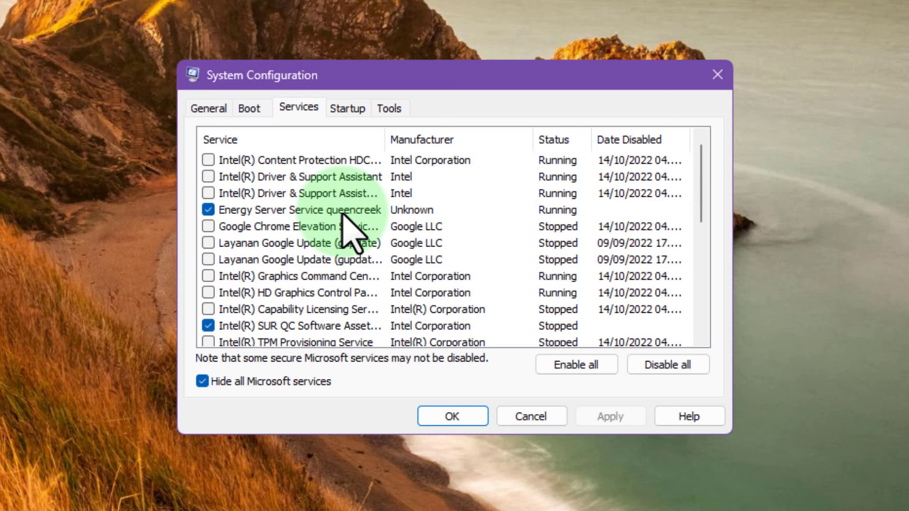
scroll(342, 214, down, 1)
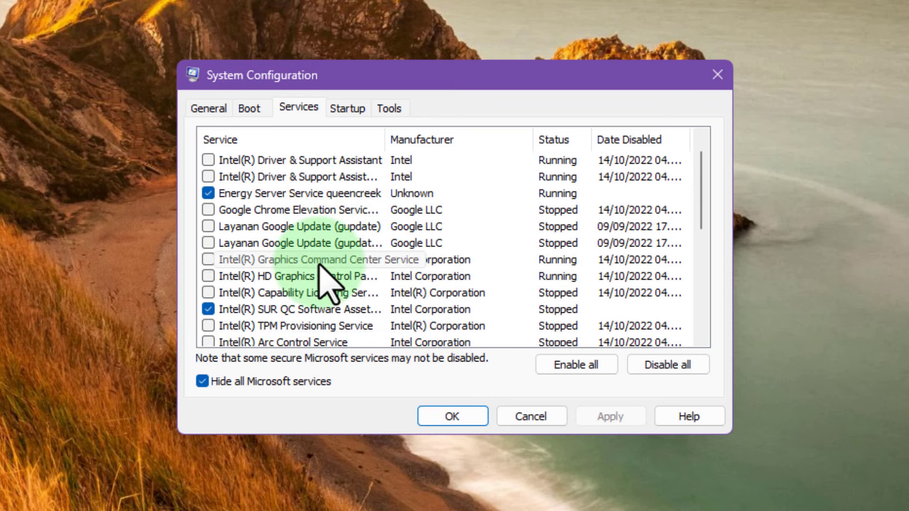
scroll(320, 267, down, 2)
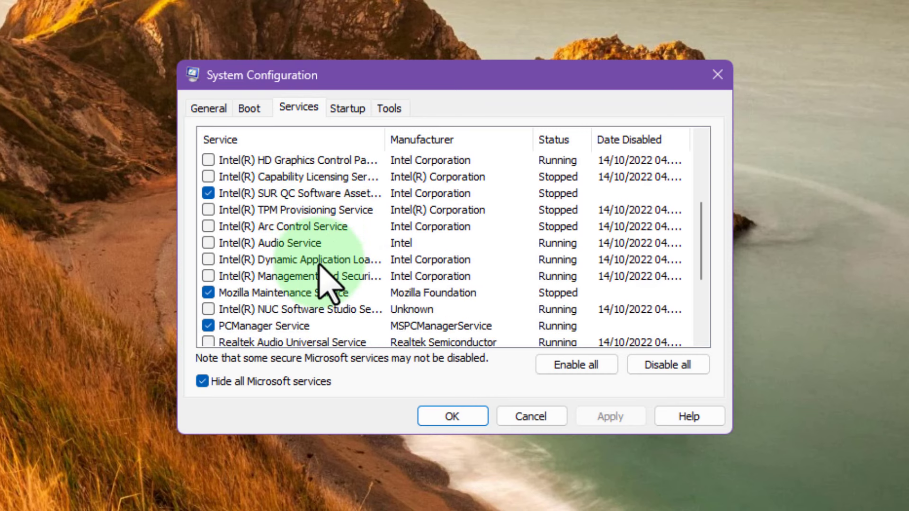
click(209, 292)
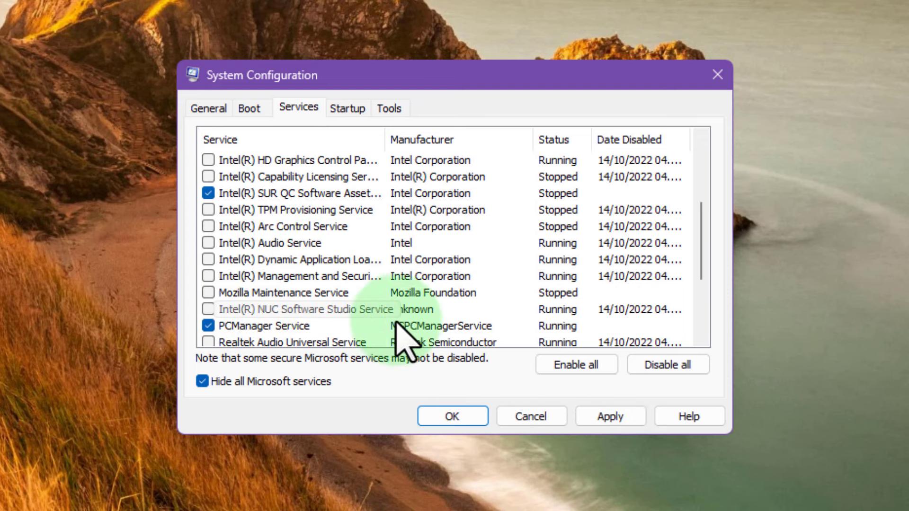
click(611, 417)
click(618, 418)
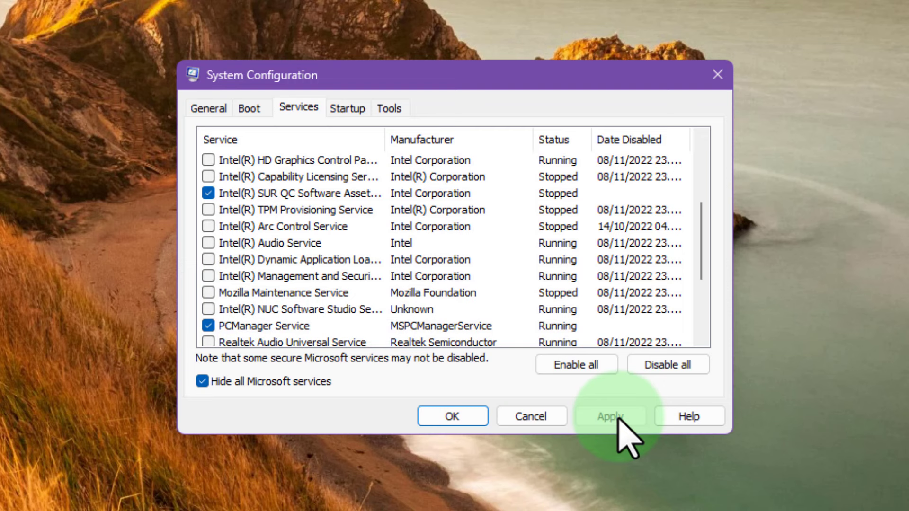
click(453, 418)
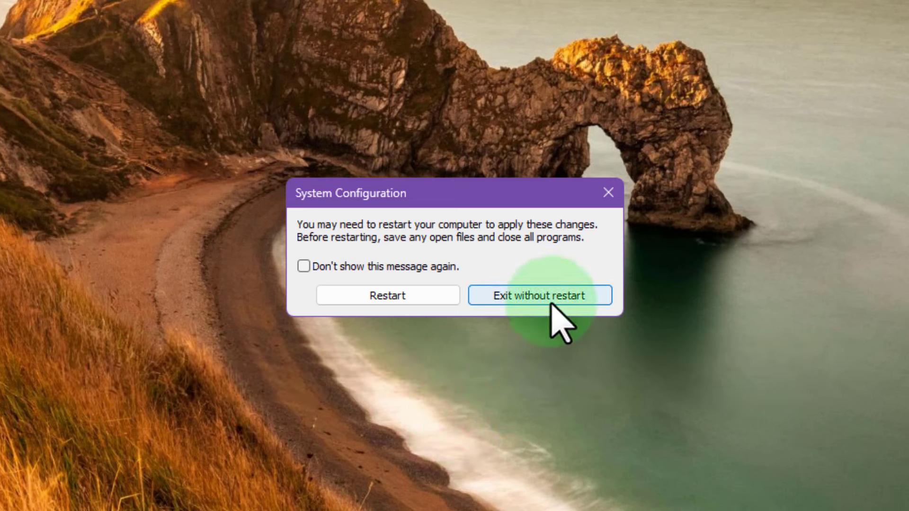
click(612, 191)
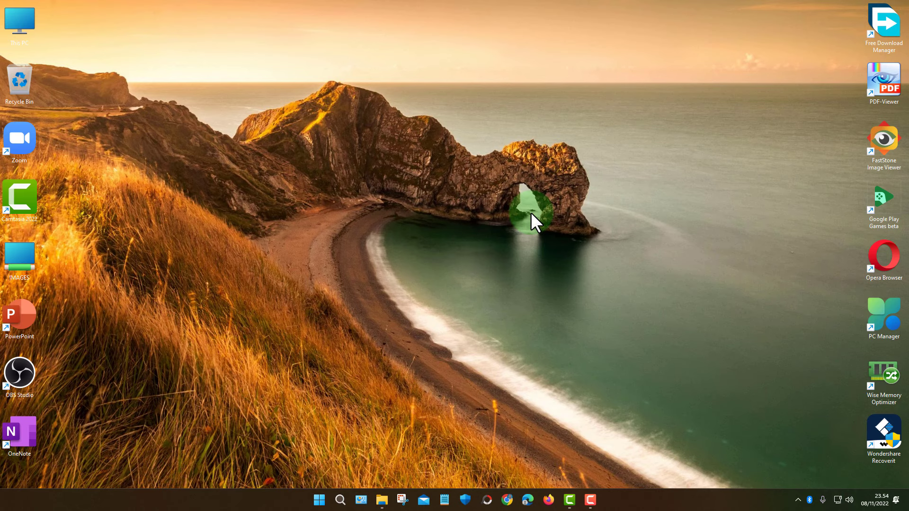
Step: Open the Startup page of the Apps section in Windows Settings
key(super+i)
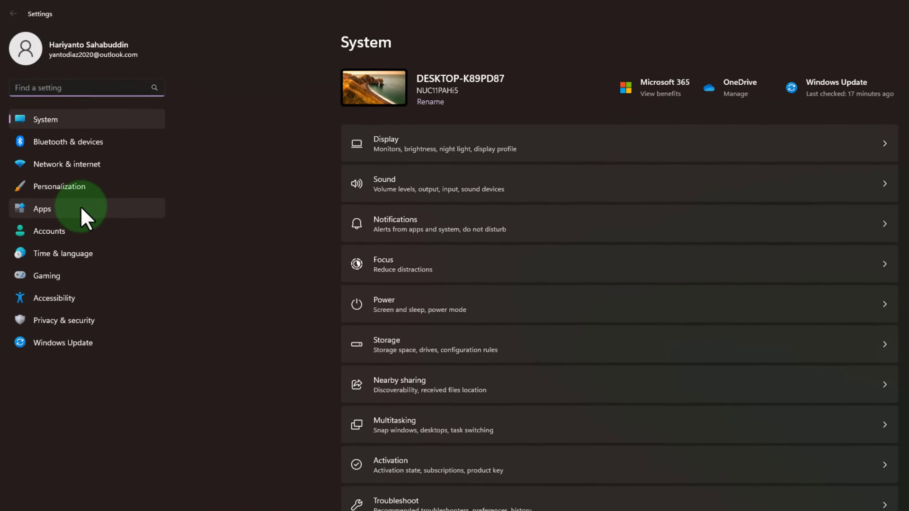
click(81, 209)
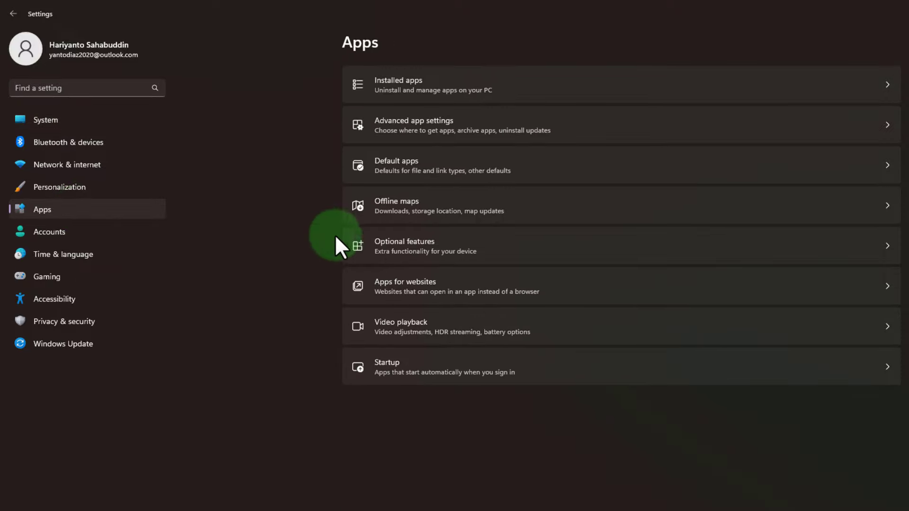
click(449, 363)
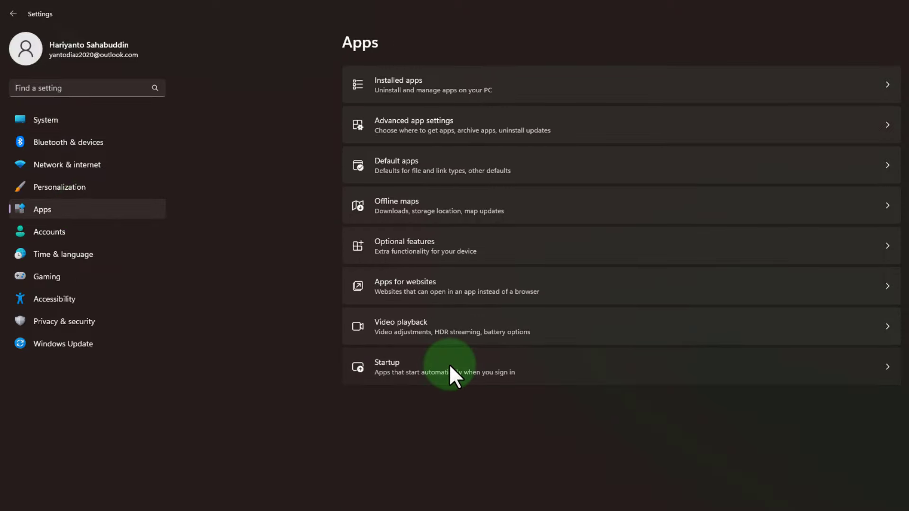